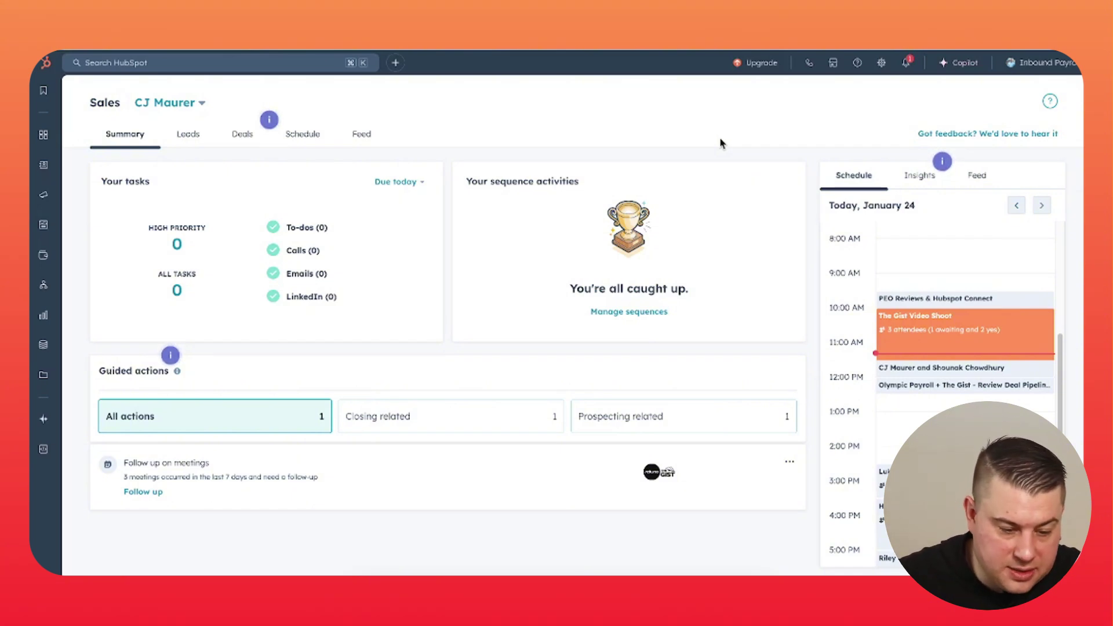
# - Open the Leads list and preview the first lead from The Loop, checking its More actions
pyautogui.click(196, 144)
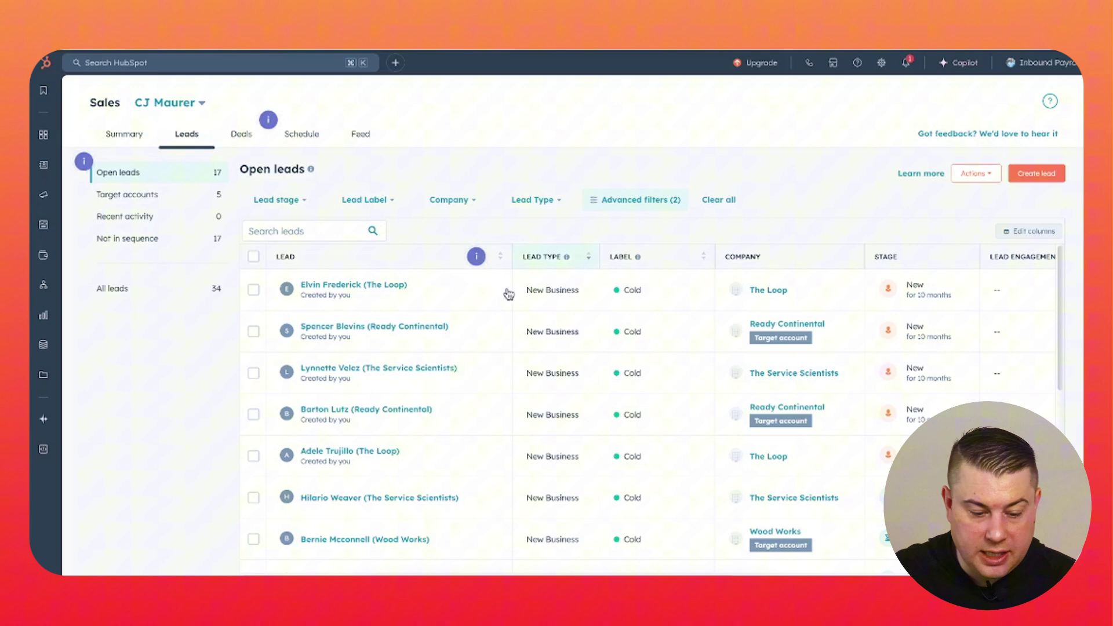
pyautogui.click(364, 290)
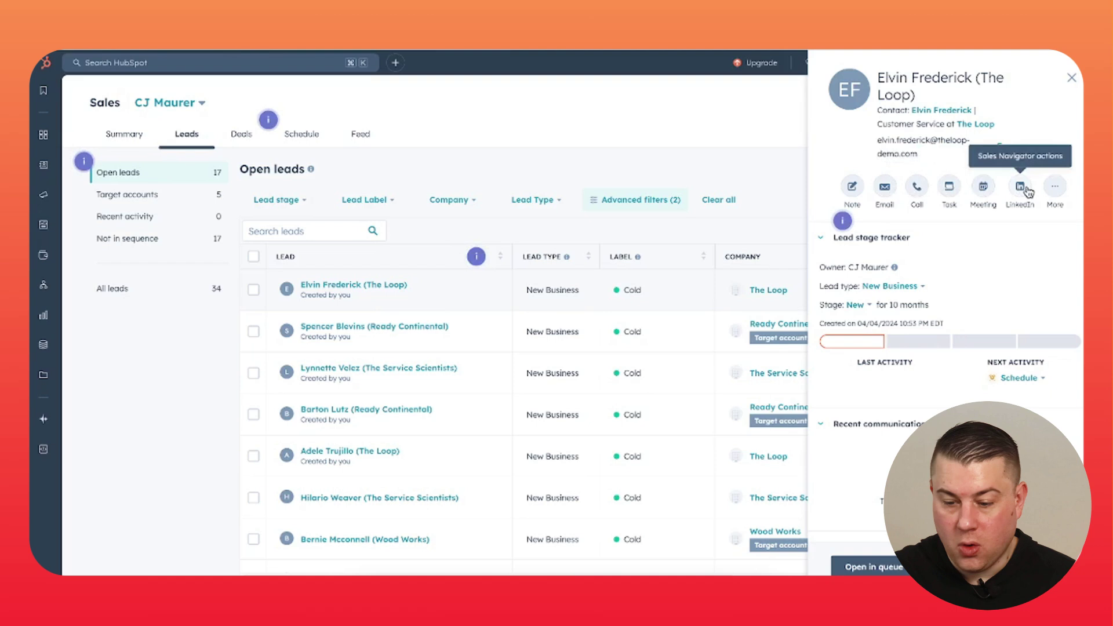
pyautogui.click(1055, 187)
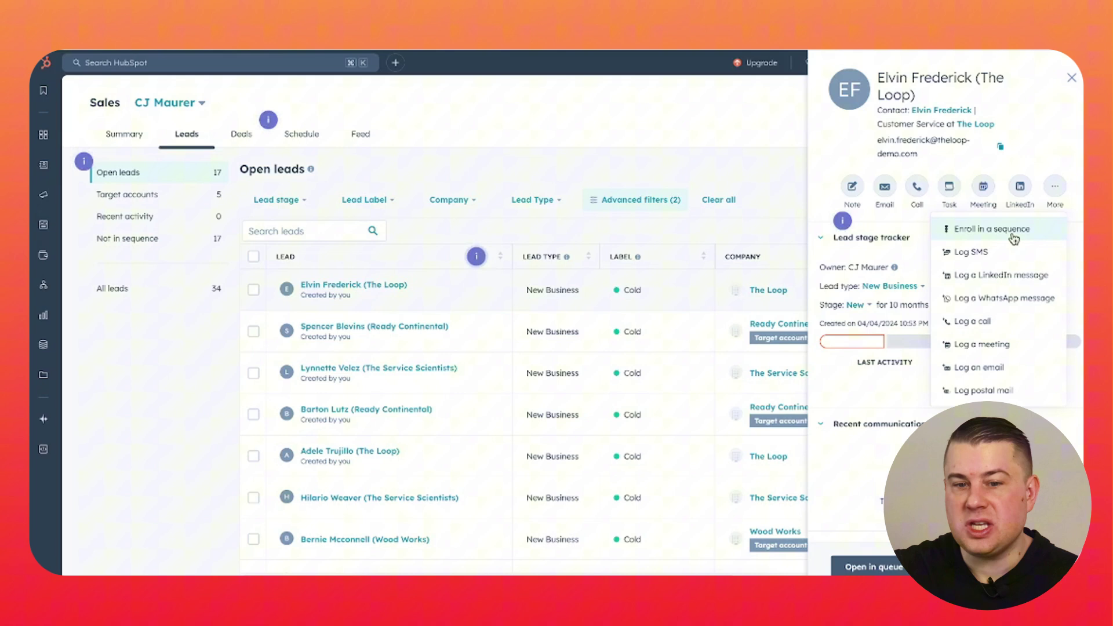
pyautogui.click(1071, 80)
pyautogui.click(380, 287)
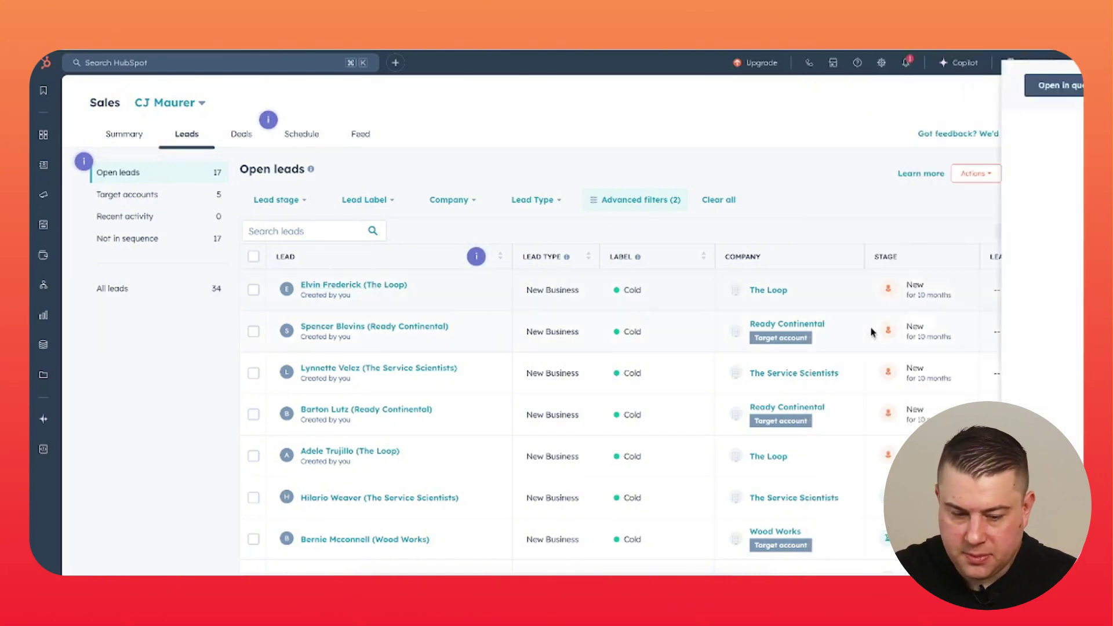
# - Open The Loop lead in the full queue view, then go back to the Open leads list
pyautogui.click(848, 566)
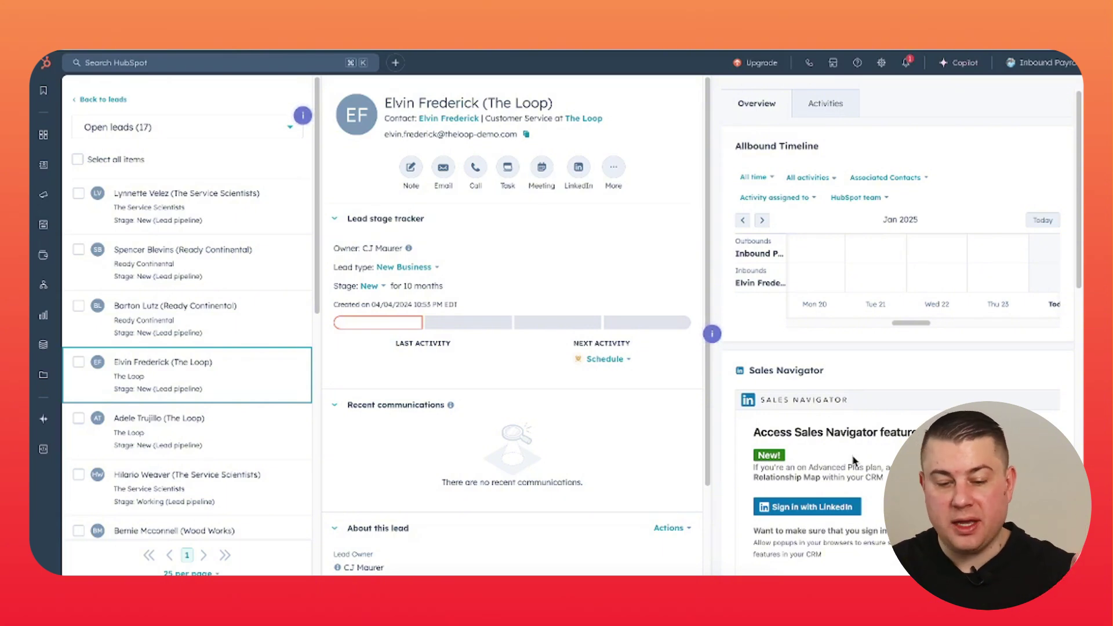
pyautogui.click(103, 99)
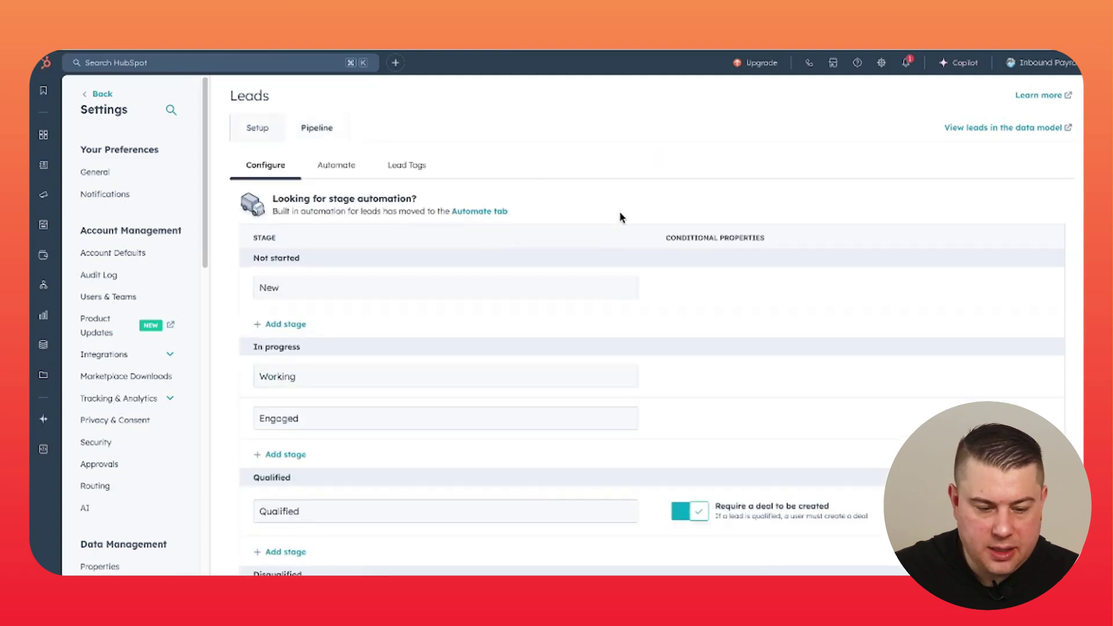
# - Scroll down through the lead pipeline's stage configuration
pyautogui.scroll(-3, 620, 217)
# - On the Automate tab, view the Create a lead setup and lifecycle stages, then cancel without saving
pyautogui.scroll(3, 622, 219)
pyautogui.click(330, 168)
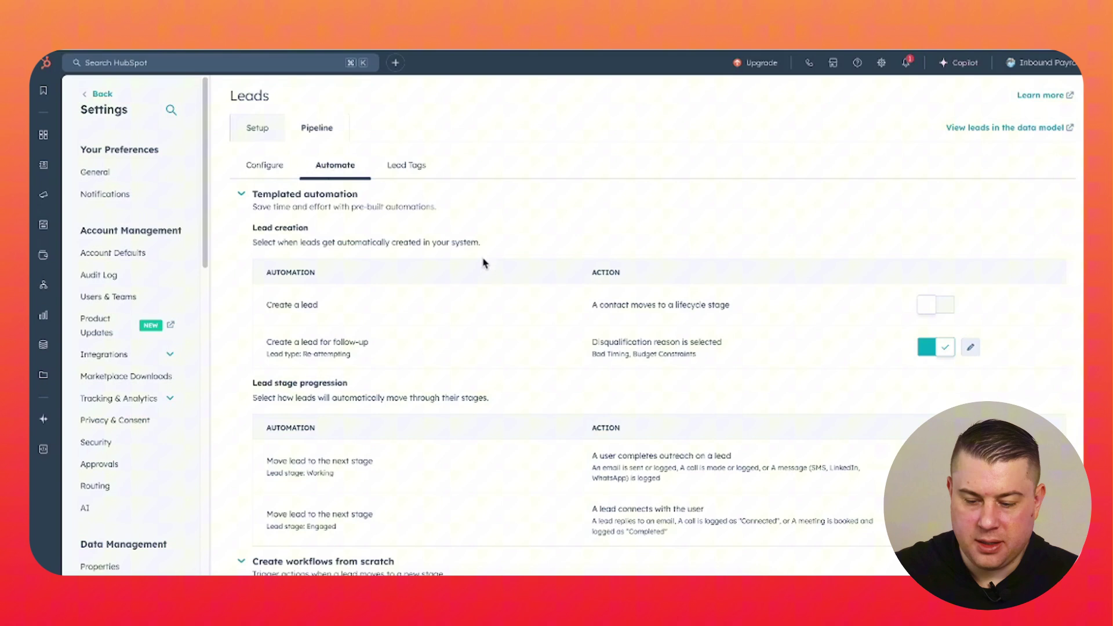
pyautogui.click(947, 307)
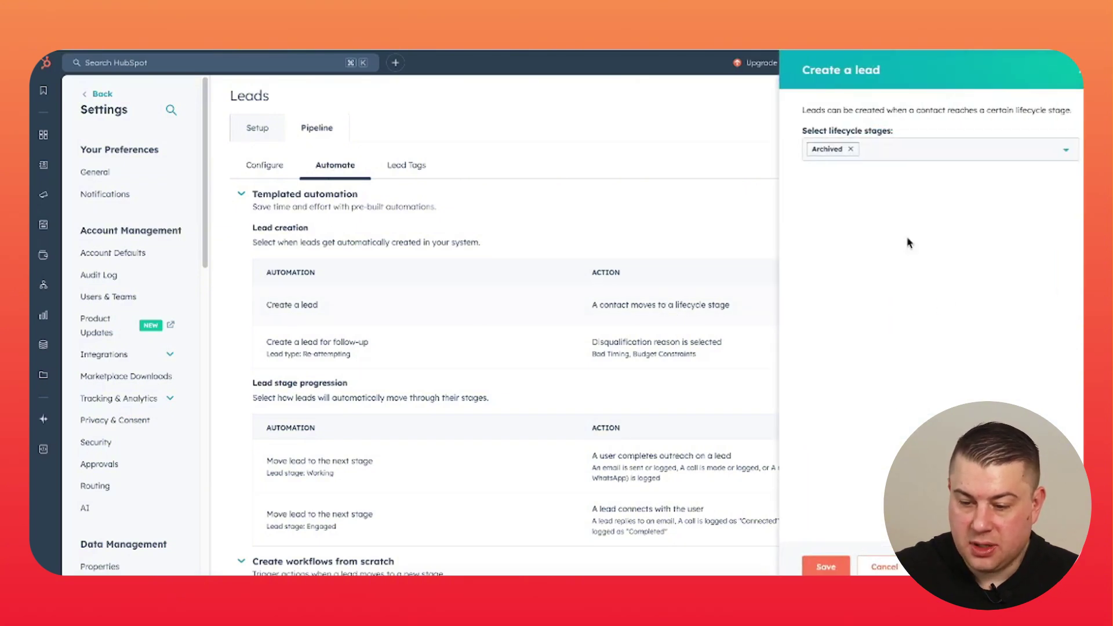
pyautogui.click(964, 150)
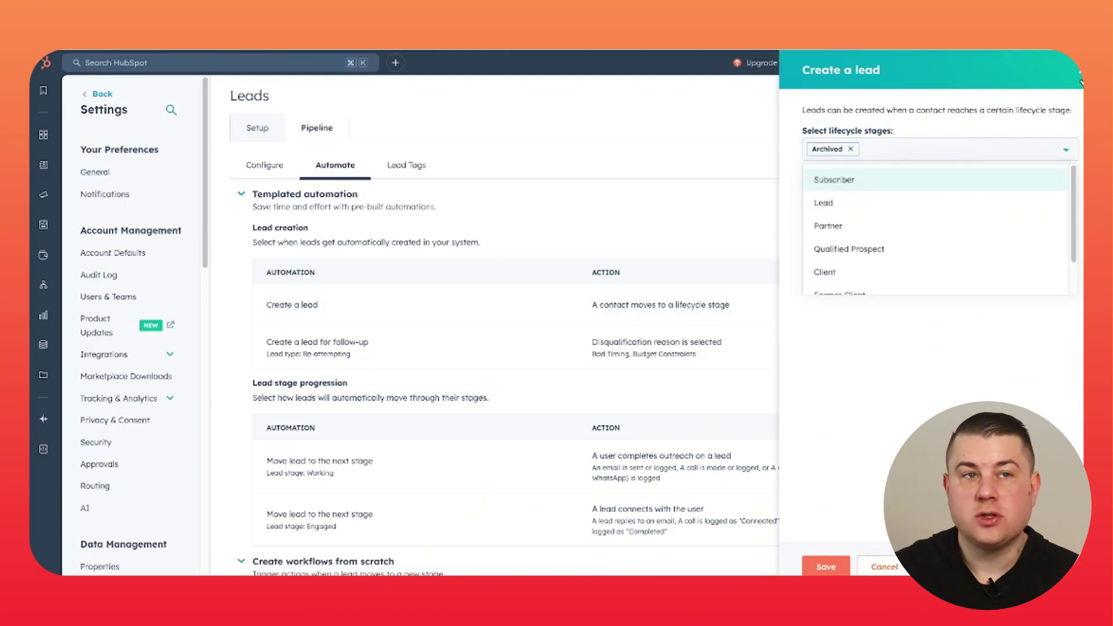
pyautogui.click(759, 166)
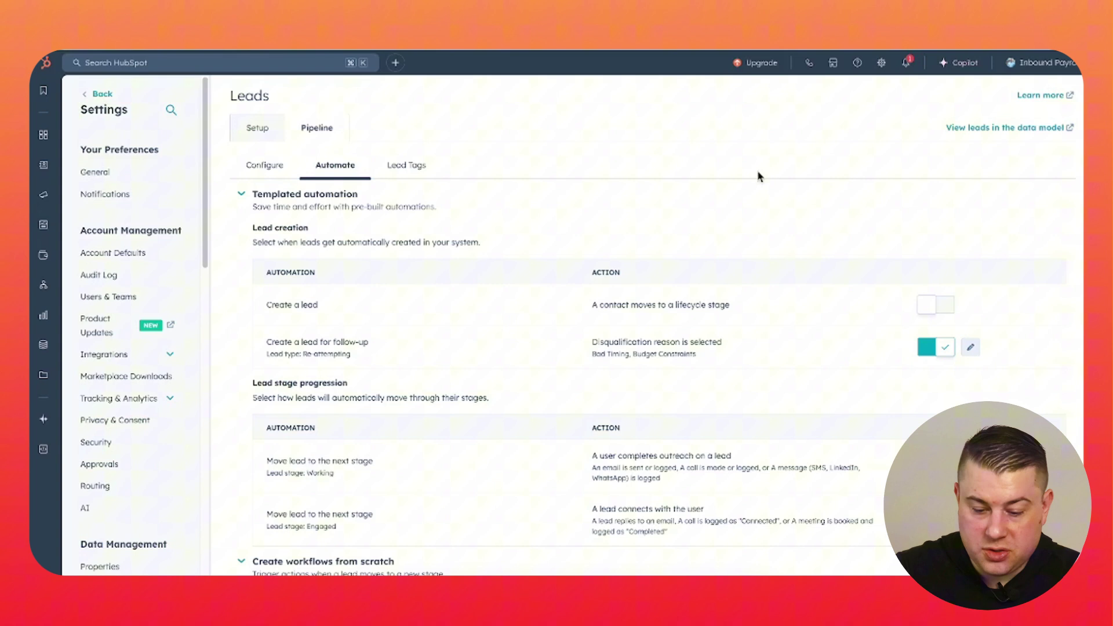
pyautogui.scroll(-2, 757, 233)
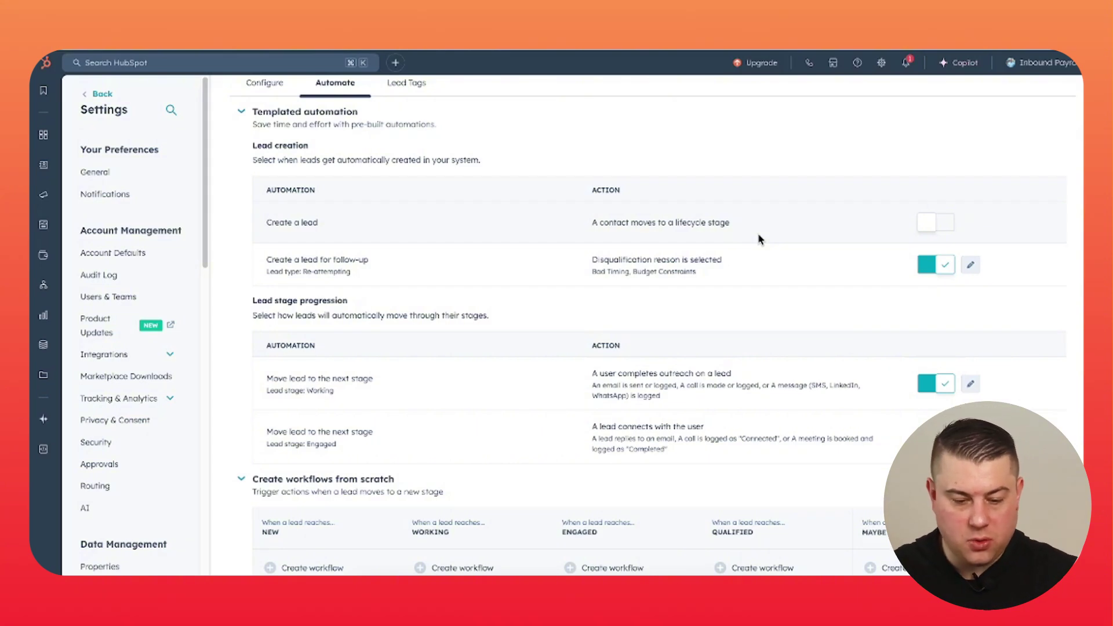
pyautogui.scroll(-5, 758, 233)
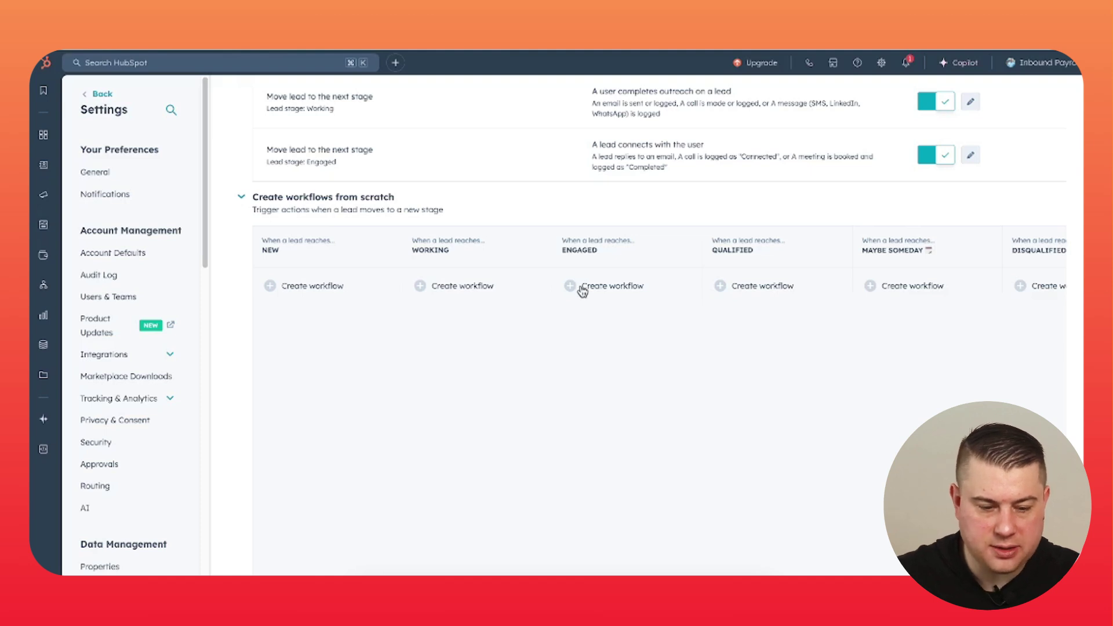
# - Scroll back to the top of the lead settings page
pyautogui.scroll(6, 580, 291)
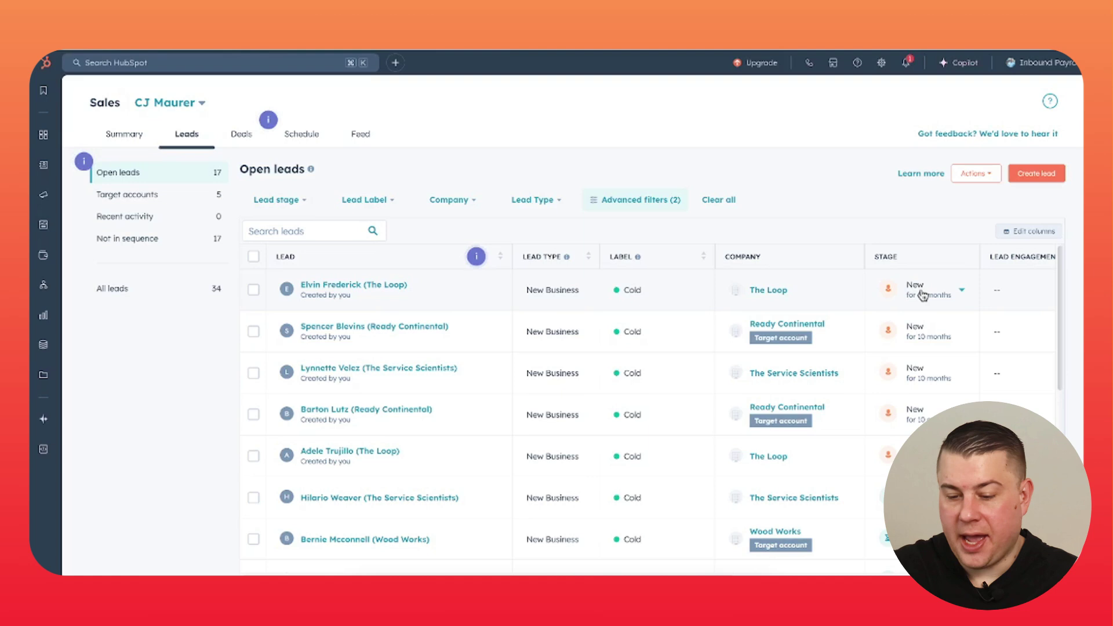
# - Open the first lead's Stage dropdown, close it, and reopen it
pyautogui.click(923, 296)
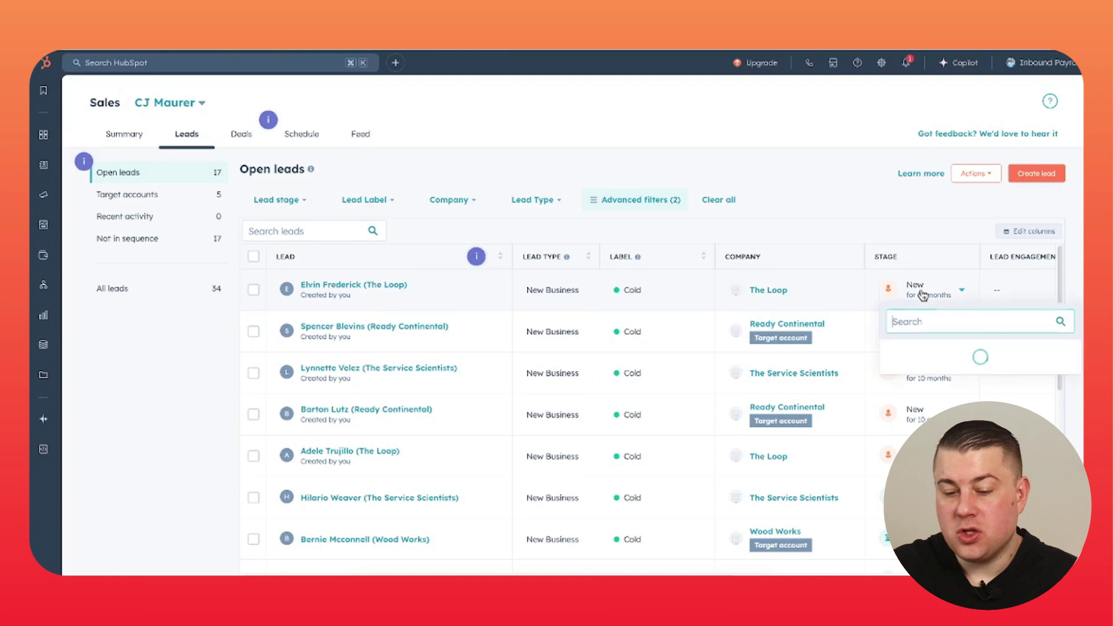
pyautogui.click(865, 206)
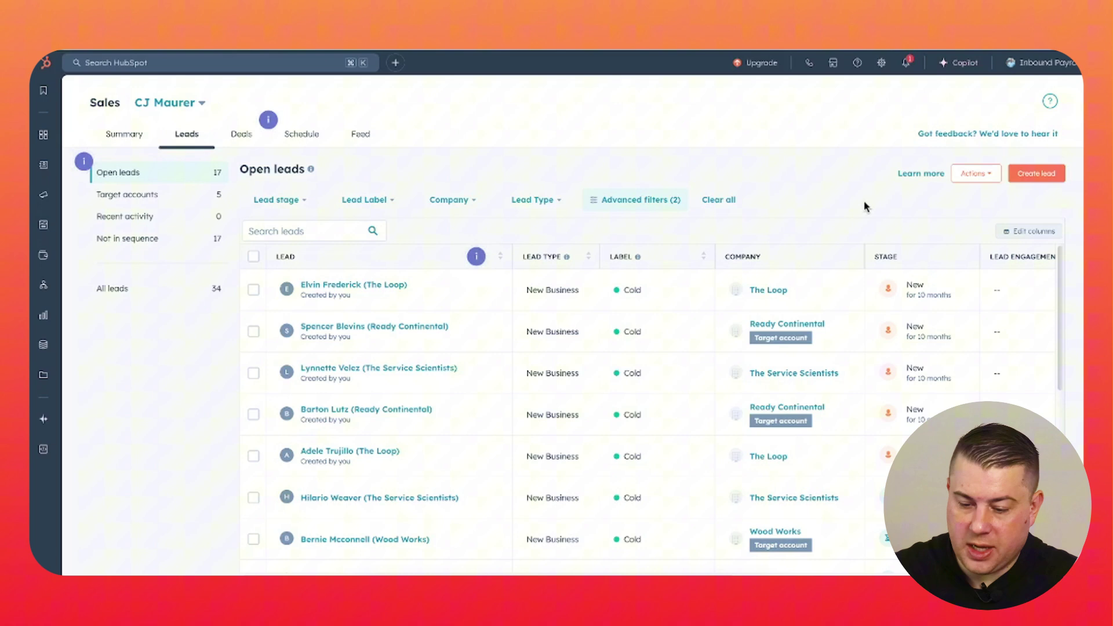
pyautogui.click(962, 295)
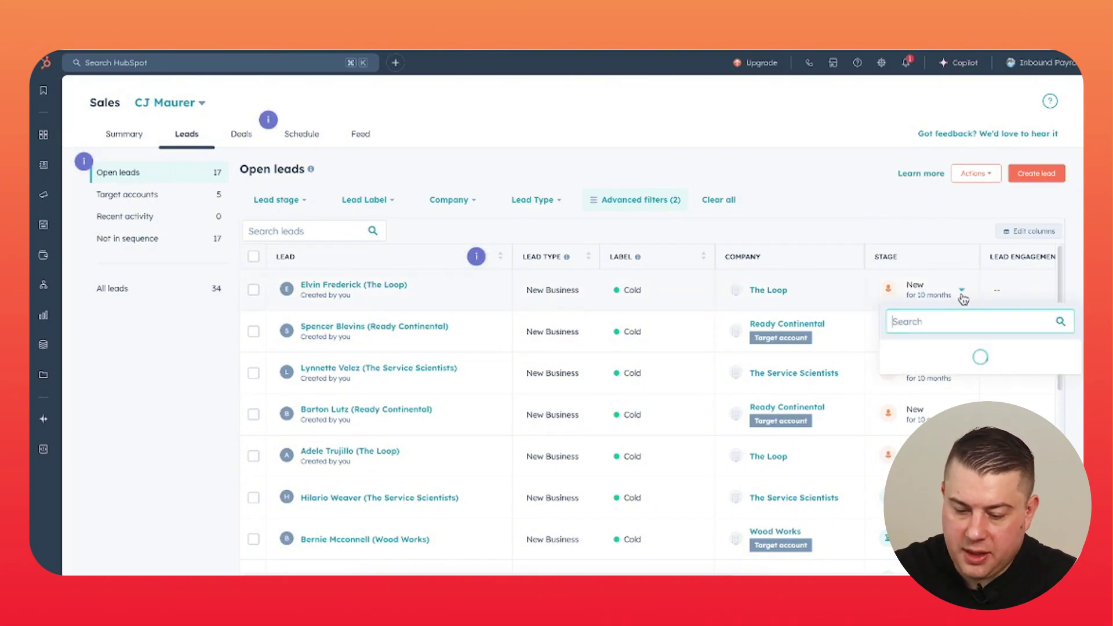
# - Move The Loop lead to the Qualified stage
pyautogui.click(963, 420)
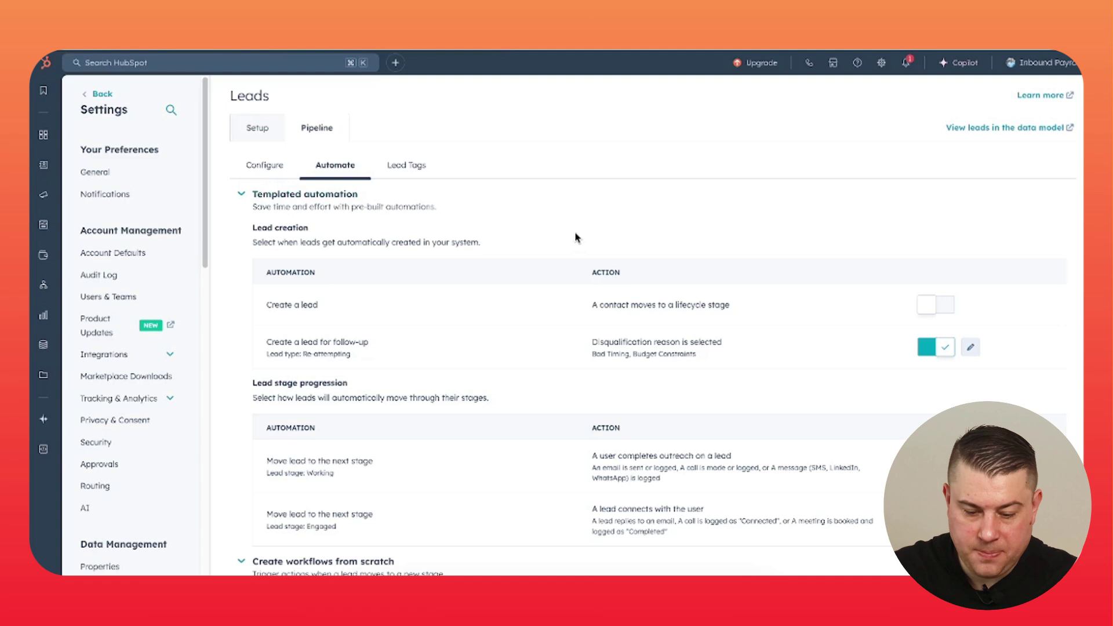
pyautogui.scroll(-5, 579, 235)
# - Switch to the pipeline's Configure tab and scroll down to the Maybe Someday and Disqualified stages
pyautogui.scroll(6, 578, 241)
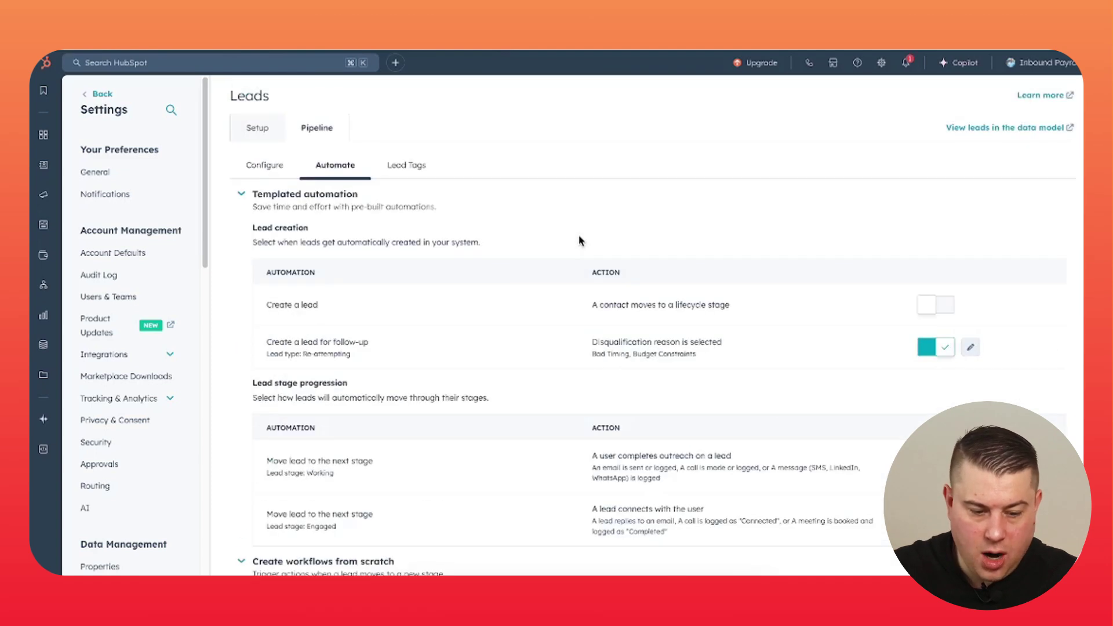
pyautogui.click(261, 166)
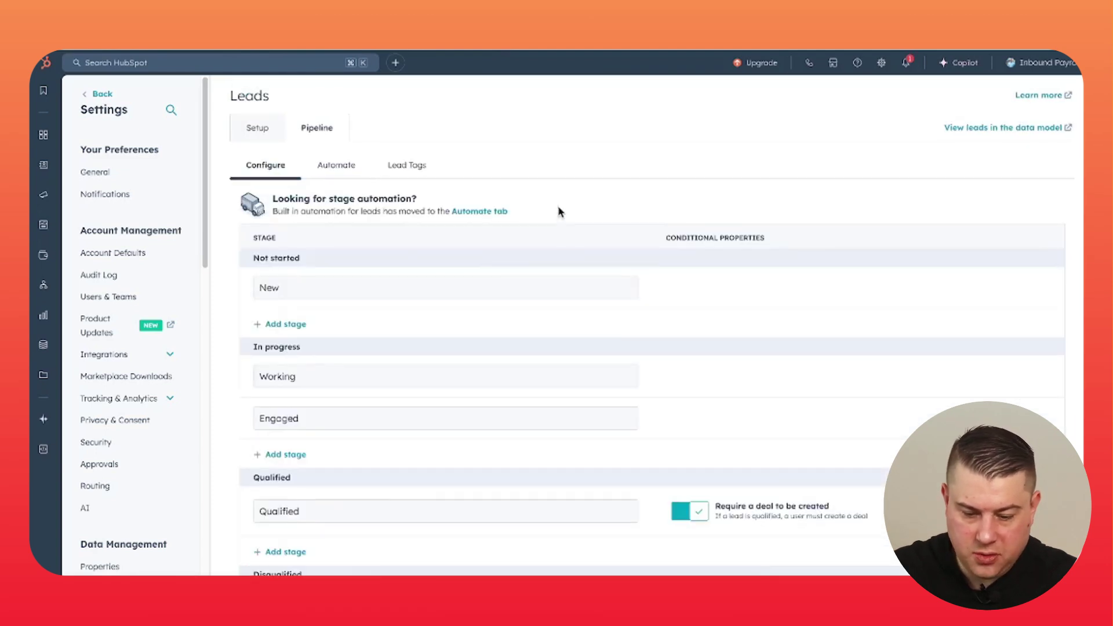
pyautogui.scroll(-3, 560, 216)
pyautogui.moveTo(693, 353)
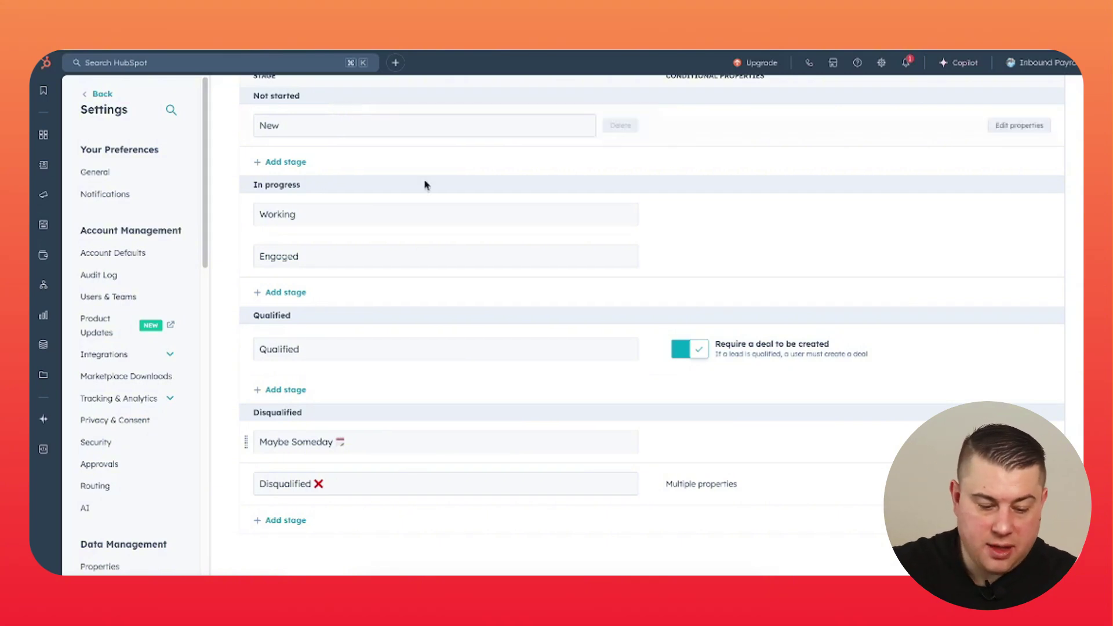
pyautogui.moveTo(741, 462)
pyautogui.moveTo(731, 490)
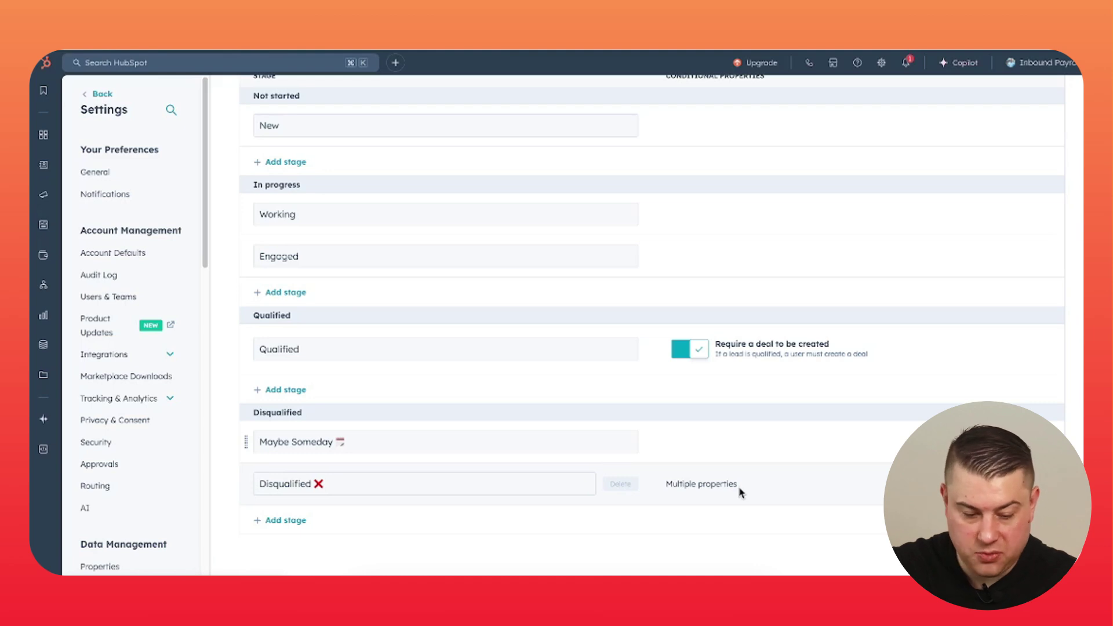
# - Review the Disqualified stage's required properties without changes, then browse the built-in automations on Automate
pyautogui.click(702, 484)
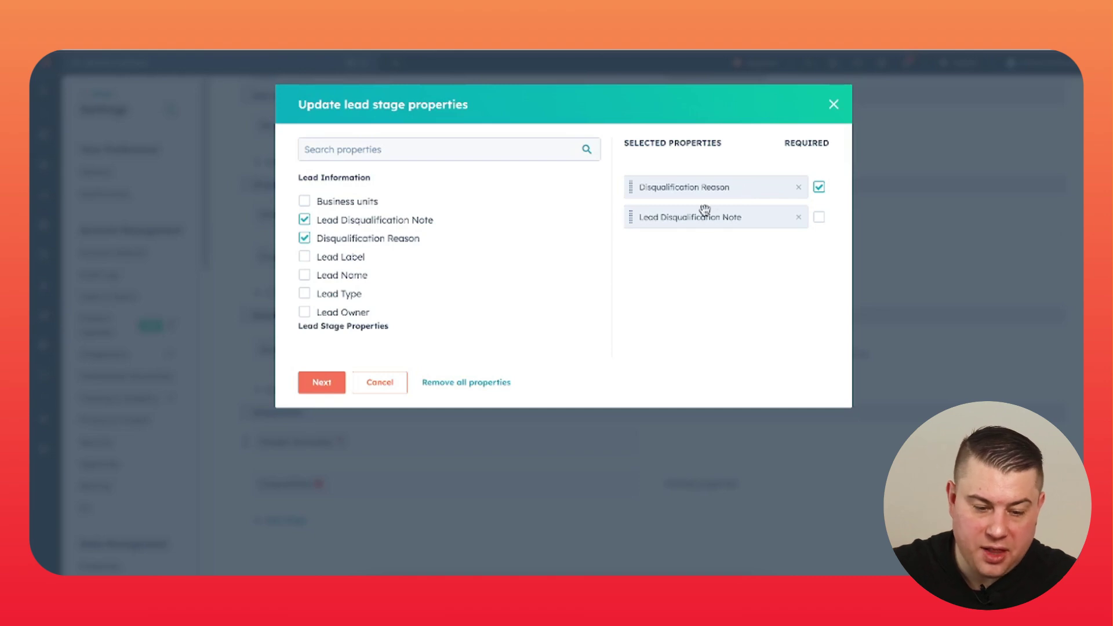
pyautogui.click(380, 383)
pyautogui.scroll(3, 428, 258)
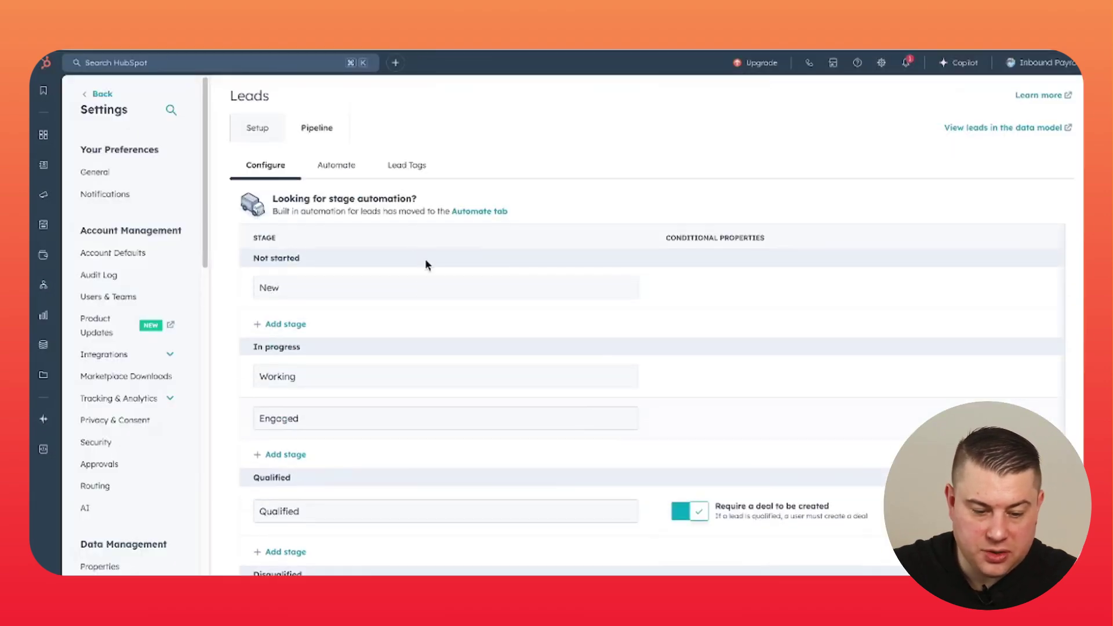
pyautogui.click(334, 165)
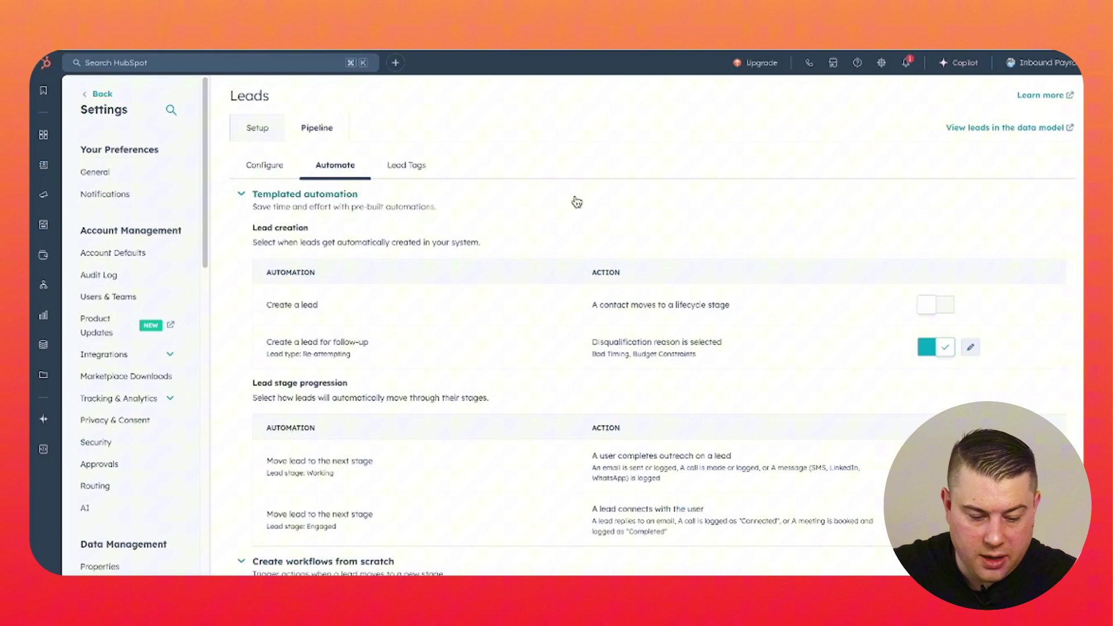
pyautogui.scroll(-4, 577, 203)
pyautogui.scroll(4, 577, 202)
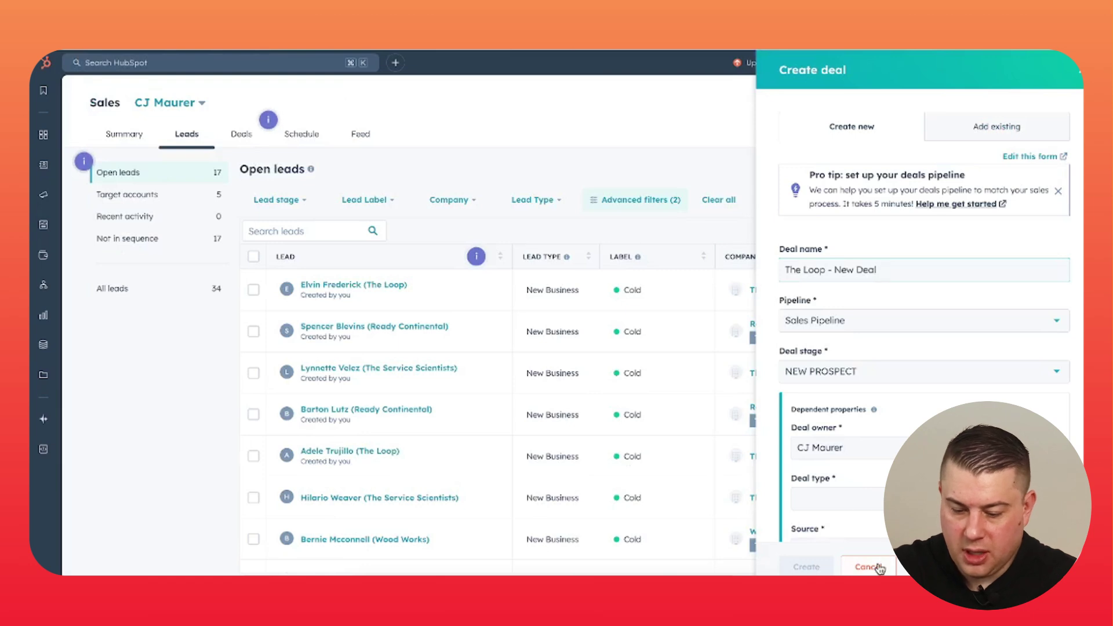
# - Dismiss the deal form and disqualify The Service Scientists lead with reason Never Engaged and note 'dfdf'
pyautogui.click(880, 569)
pyautogui.click(915, 373)
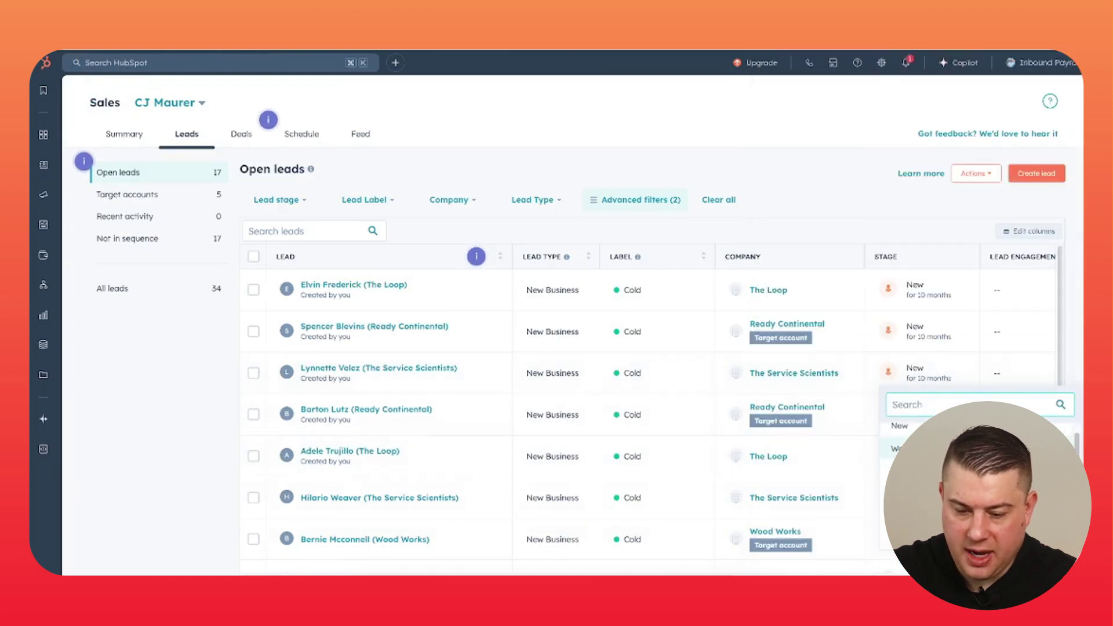
pyautogui.click(905, 491)
pyautogui.click(913, 255)
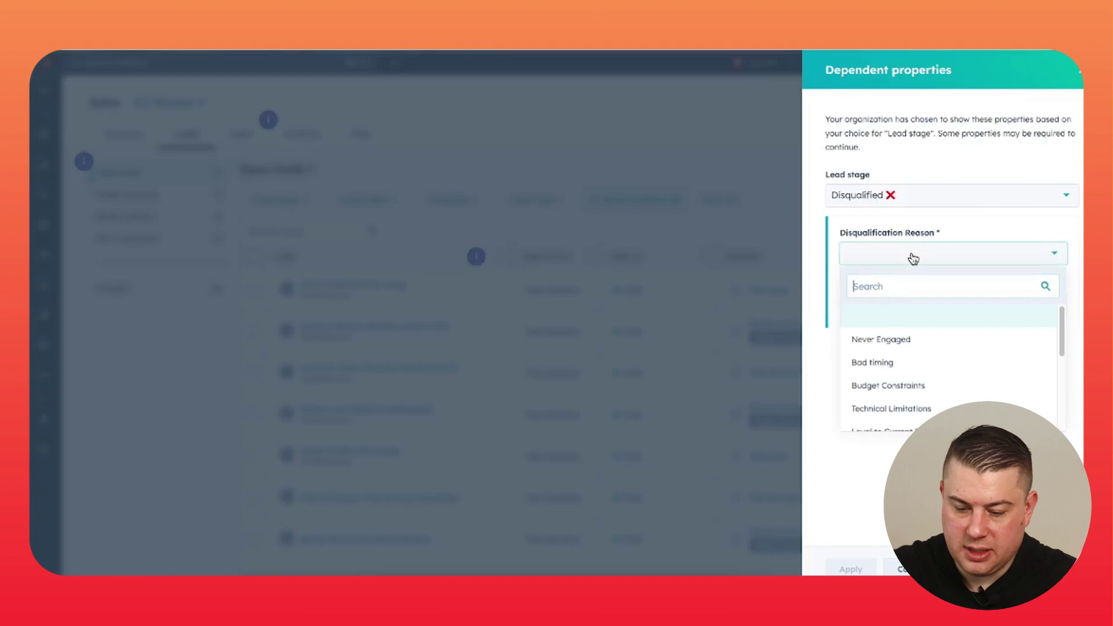
pyautogui.click(912, 339)
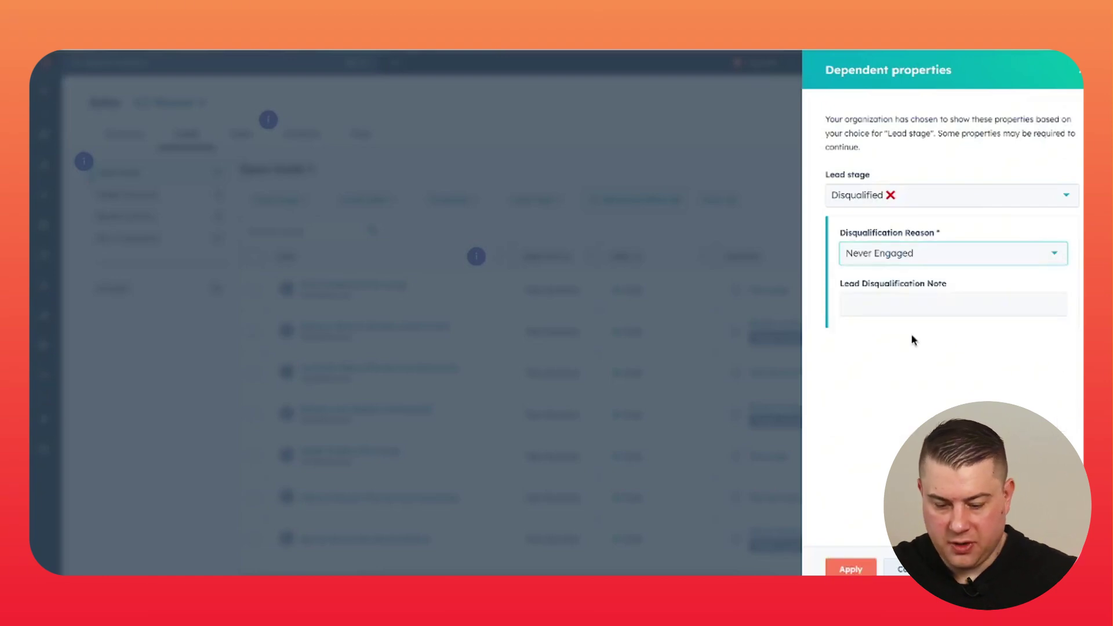
pyautogui.write('dfdfd')
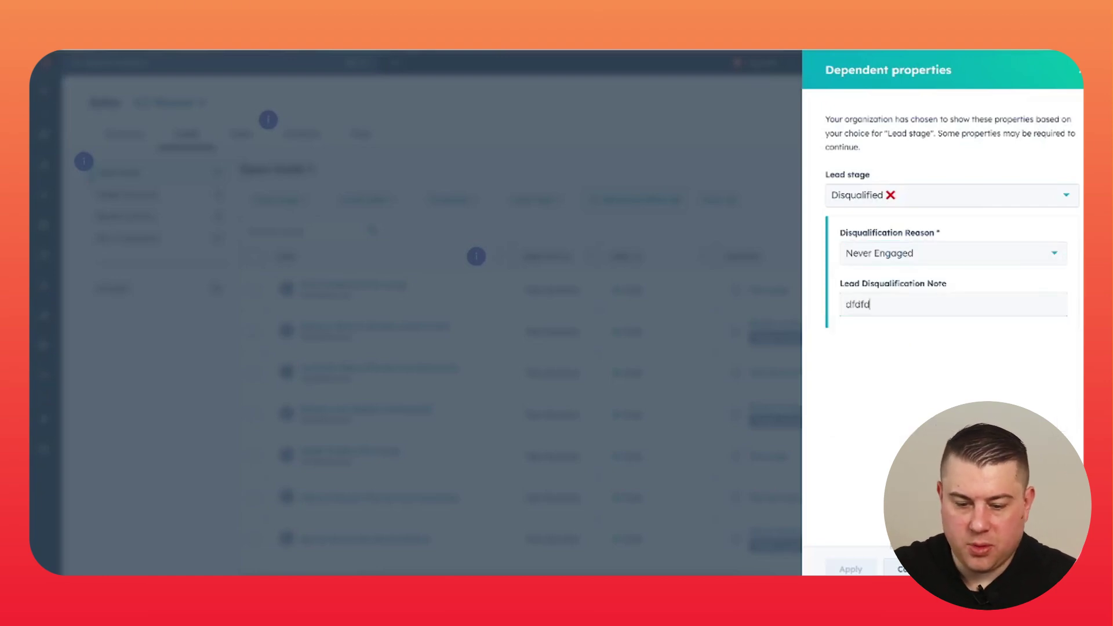
pyautogui.click(850, 569)
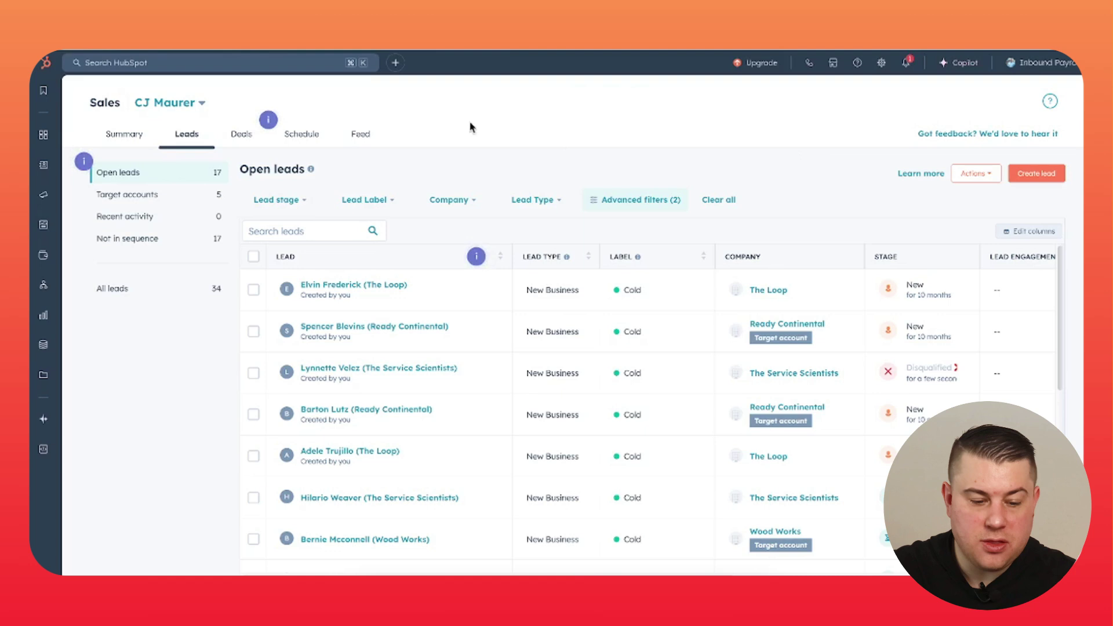
# - Review the Deals list, then preview the Internal: EOS Strategy meeting on the weekly Schedule calendar
pyautogui.click(242, 134)
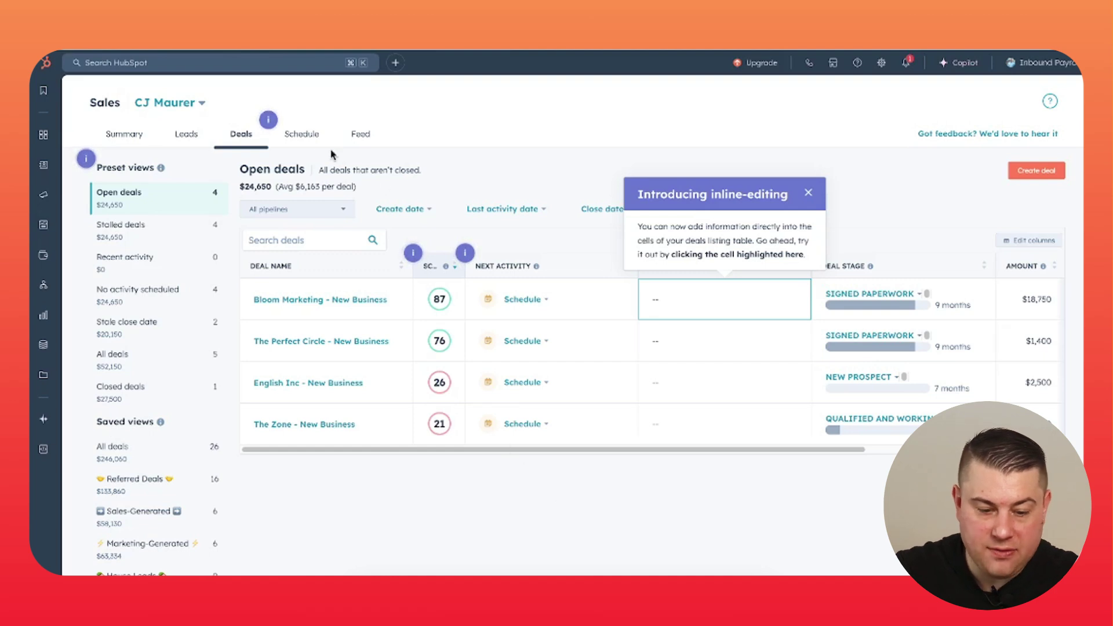
pyautogui.click(301, 134)
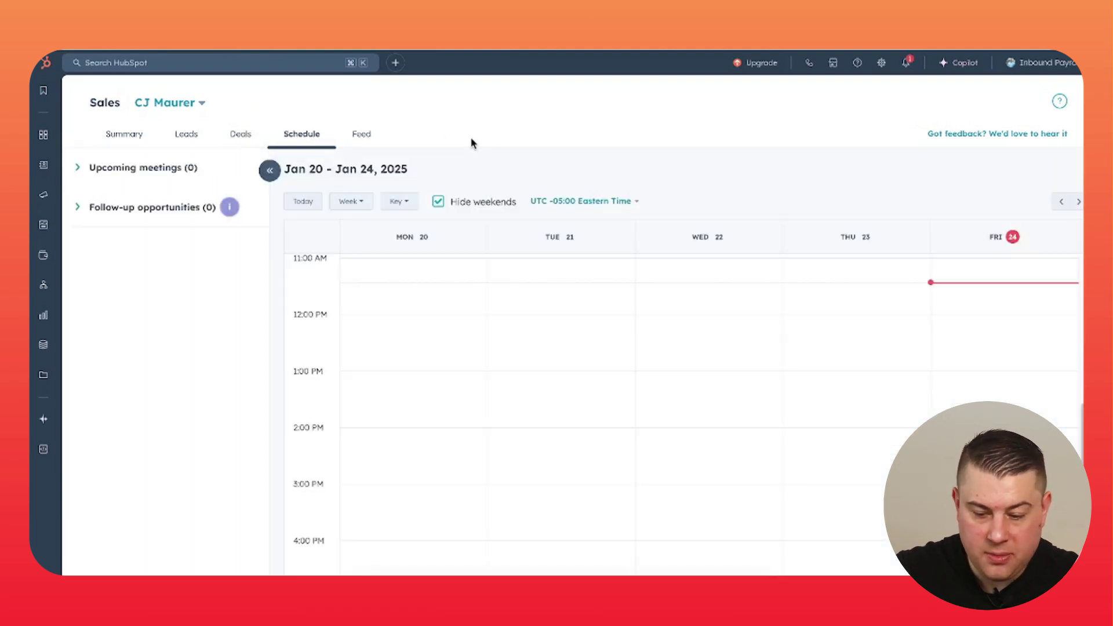
pyautogui.click(830, 333)
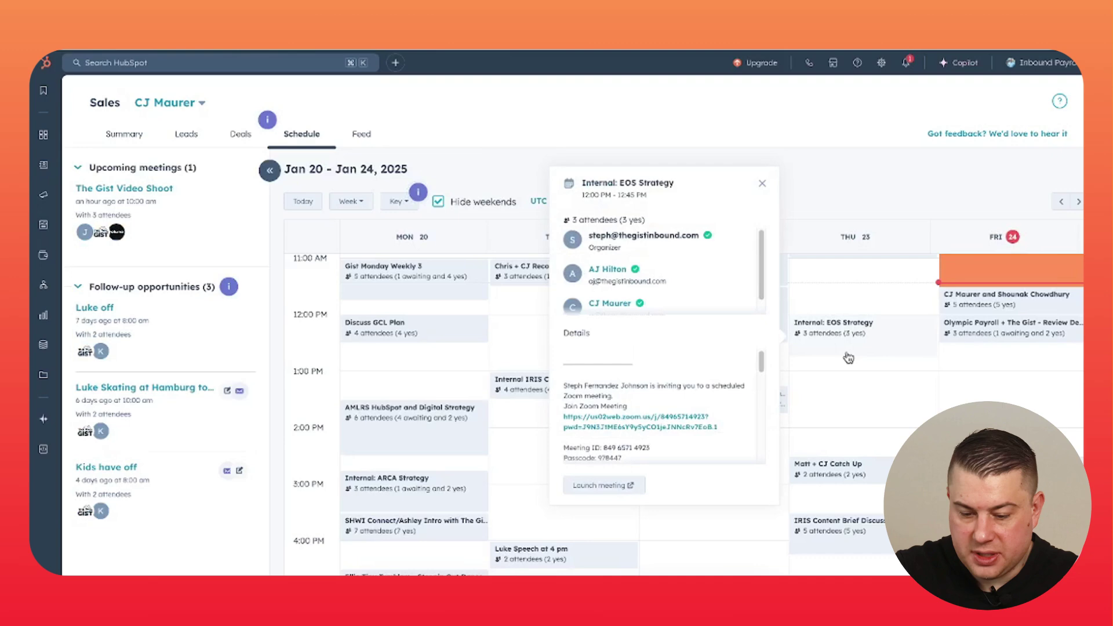
pyautogui.click(835, 174)
pyautogui.scroll(-3, 635, 360)
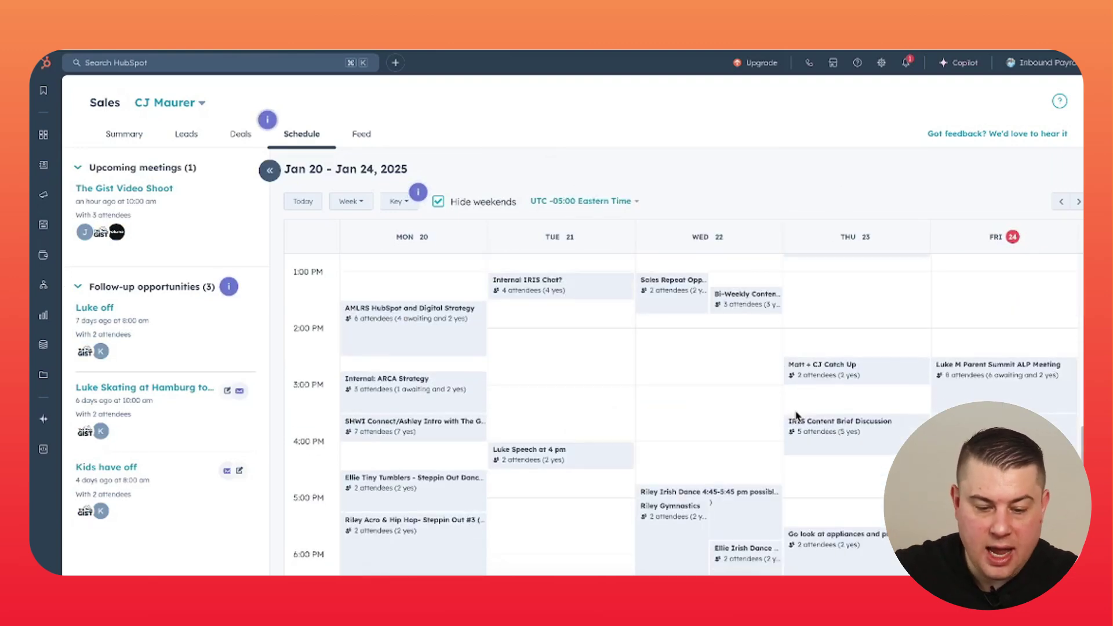
pyautogui.scroll(3, 580, 348)
# - Switch the Sales workspace to its Feed of sample activities
pyautogui.click(362, 137)
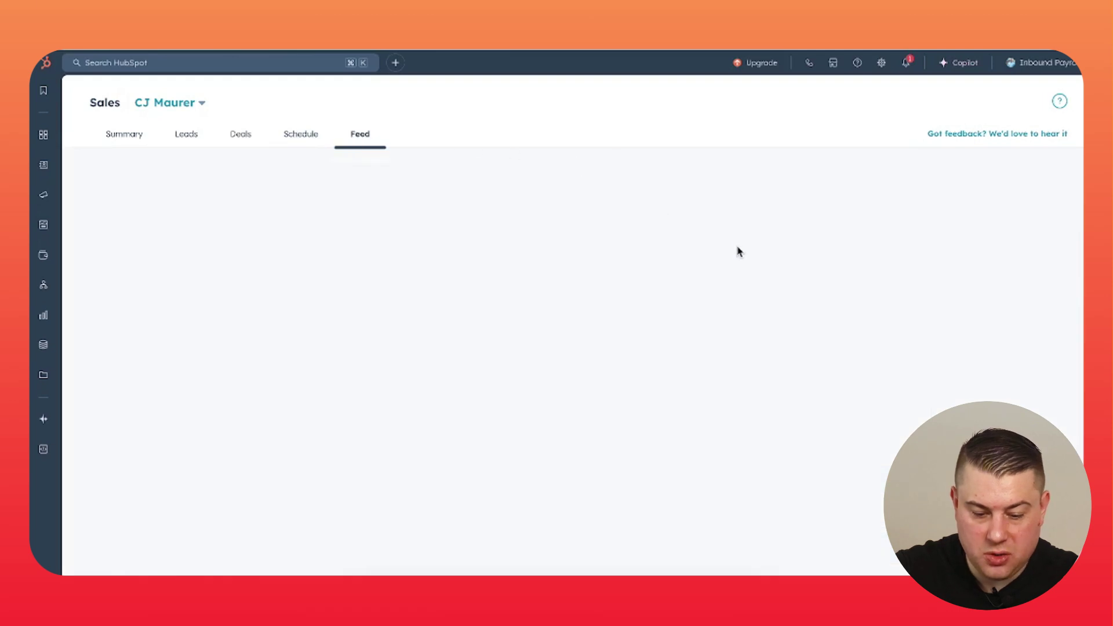